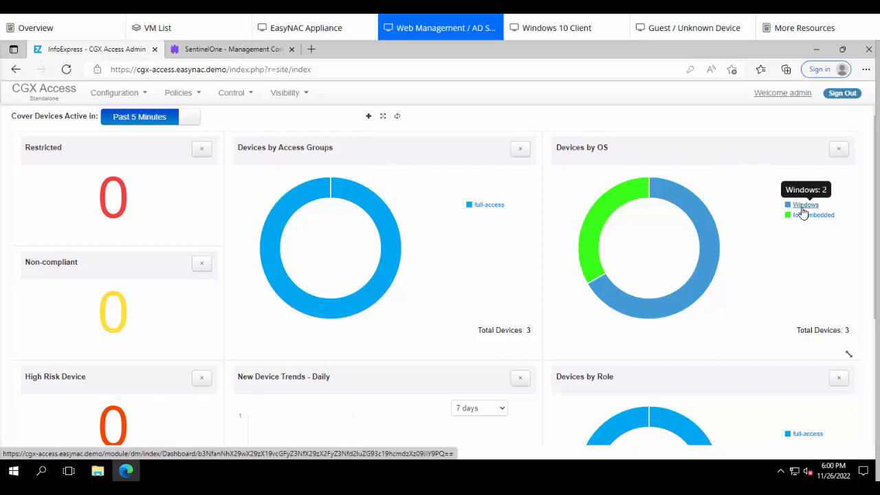
Glance at the Windows 10 client desktop and return to the web management desktop.
{"action": "left_click", "coordinate": [568, 31]}
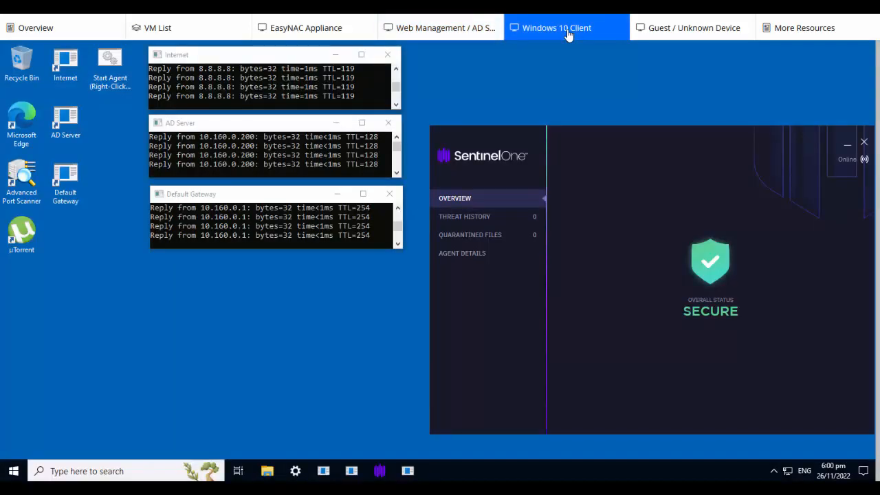
{"action": "left_click", "coordinate": [433, 27]}
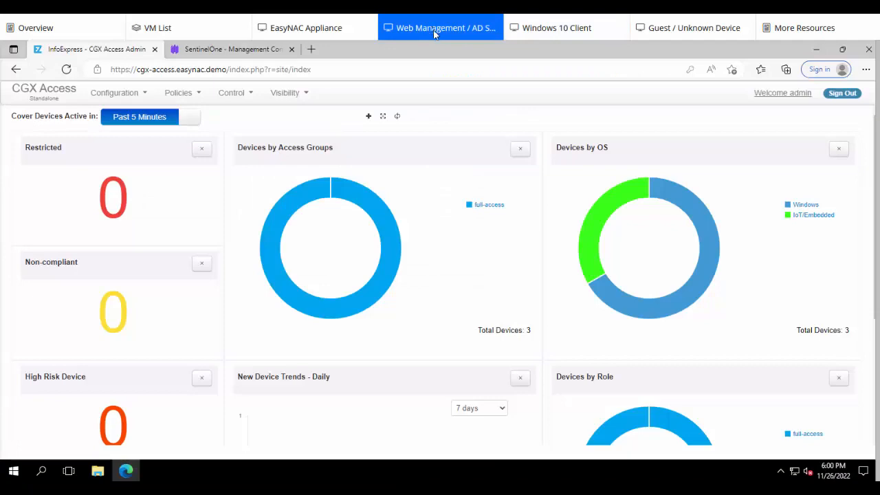
{"action": "left_click", "coordinate": [805, 204]}
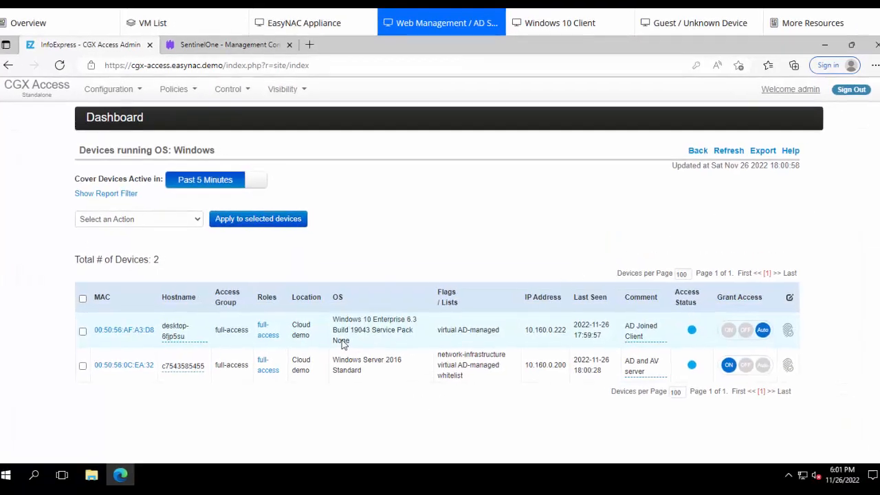
{"action": "left_click", "coordinate": [271, 333]}
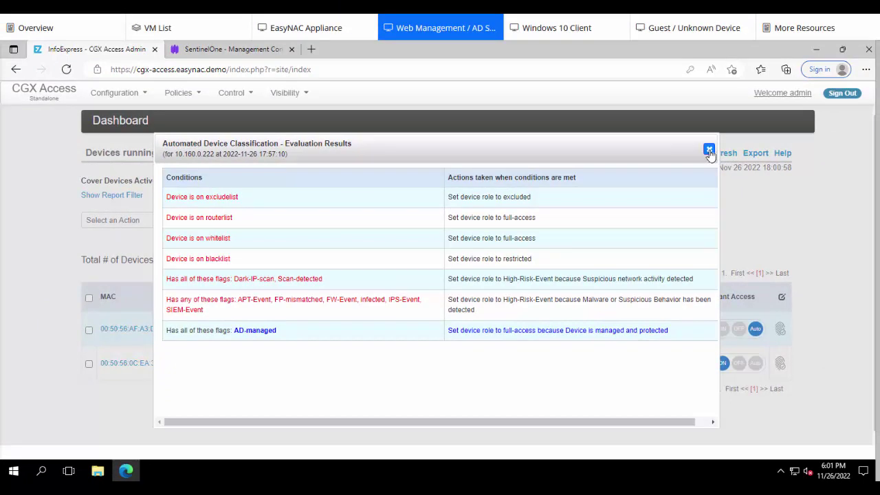
{"action": "left_click", "coordinate": [709, 151]}
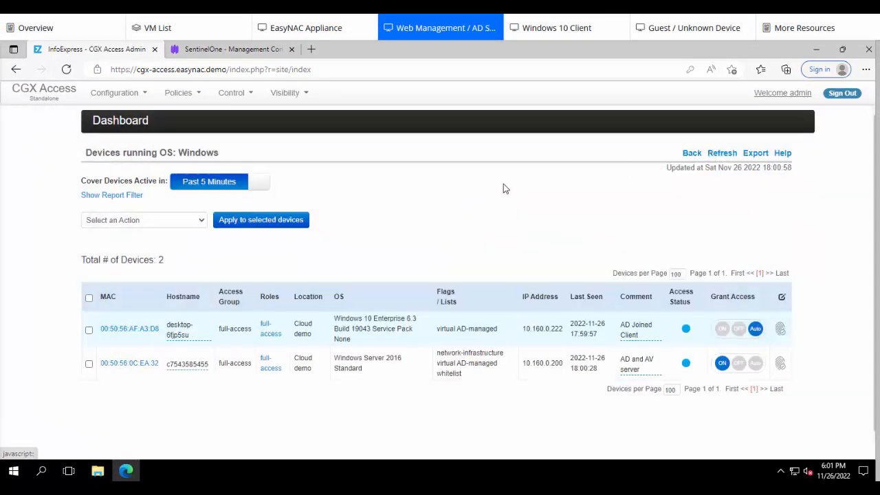
Start a new service user from Settings > Users > Service Users in SentinelOne.
{"action": "left_click", "coordinate": [231, 53]}
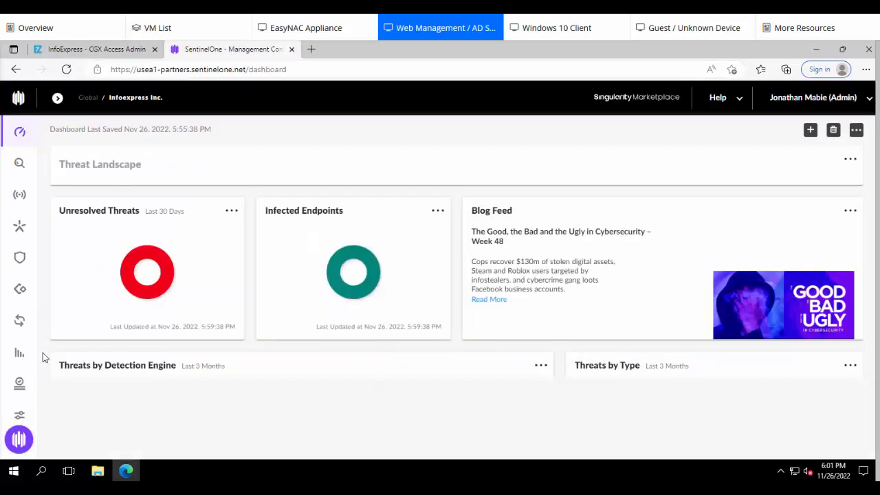
{"action": "mouse_move", "coordinate": [19, 385]}
{"action": "left_click", "coordinate": [35, 415]}
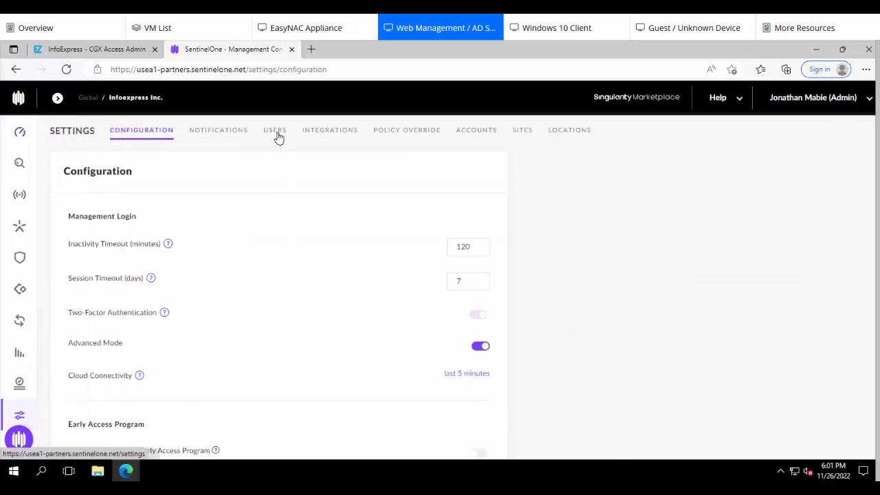
{"action": "left_click", "coordinate": [274, 130]}
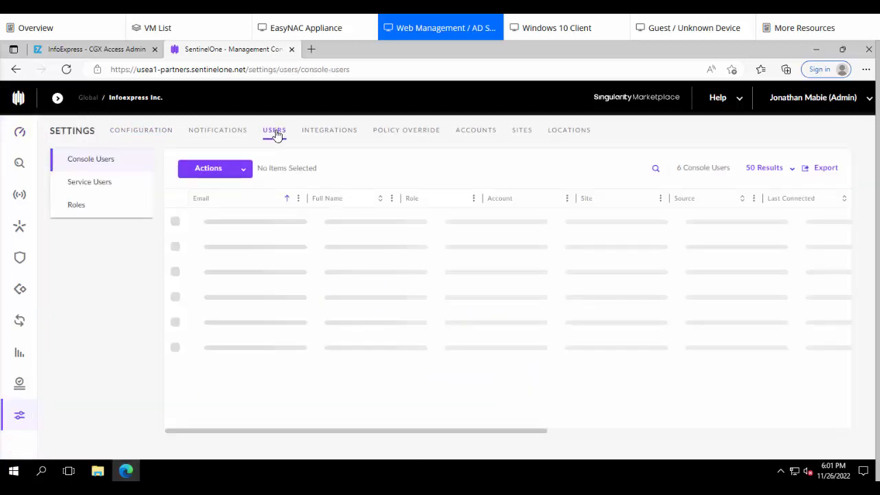
{"action": "left_click", "coordinate": [90, 181]}
{"action": "left_click", "coordinate": [245, 169]}
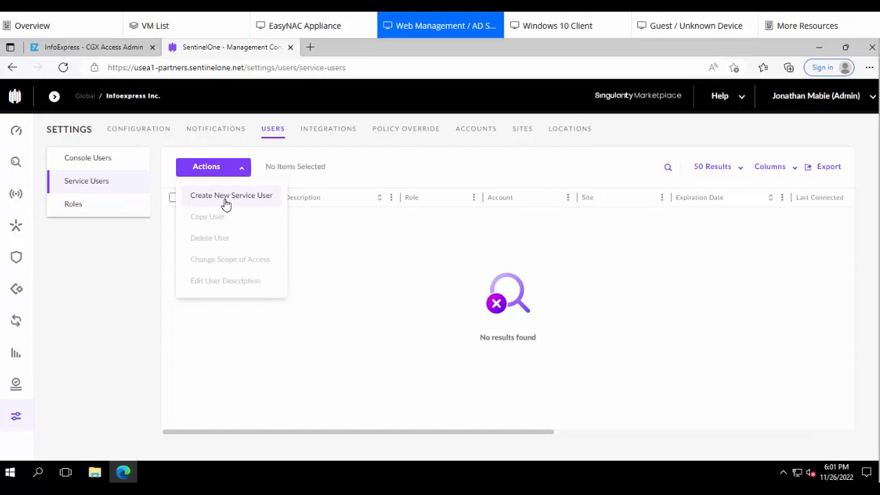
{"action": "left_click", "coordinate": [226, 200]}
{"action": "type", "text": "Easy NAC"}
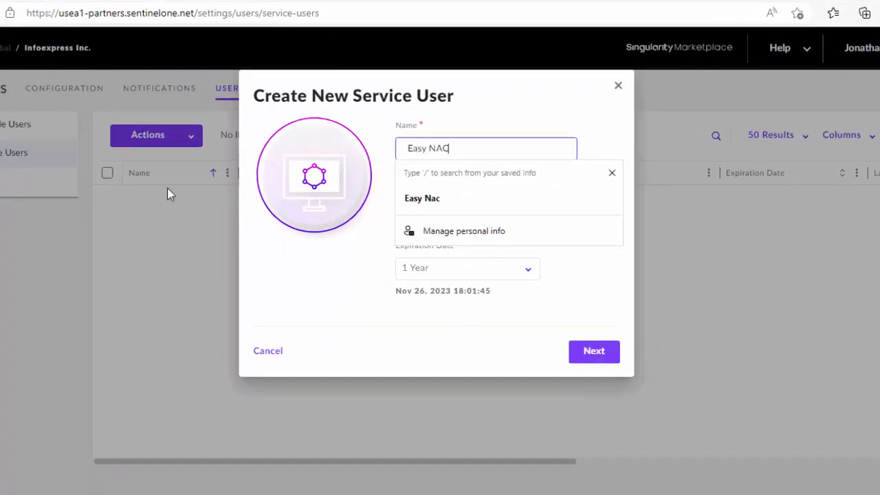
Name and describe the Easy NAC service user with a 2 Years expiration.
{"action": "left_click", "coordinate": [291, 268]}
{"action": "left_click", "coordinate": [432, 211]}
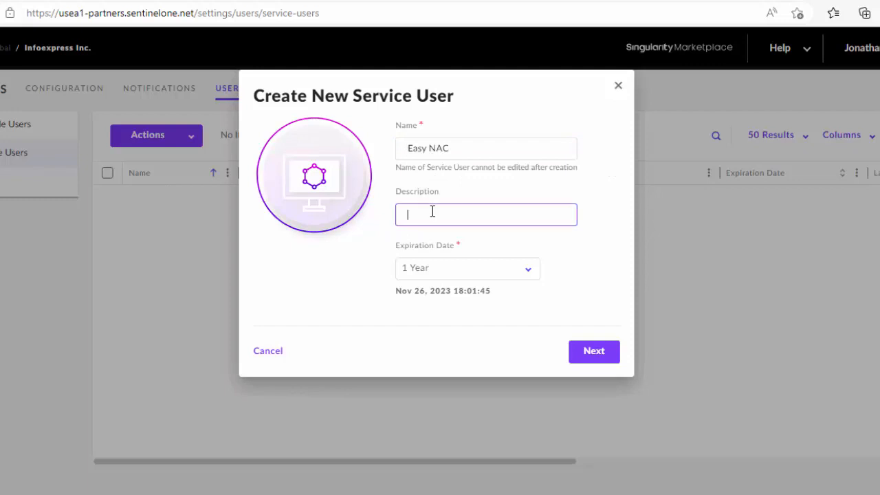
{"action": "type", "text": "Easy NAC API"}
{"action": "left_click", "coordinate": [394, 293]}
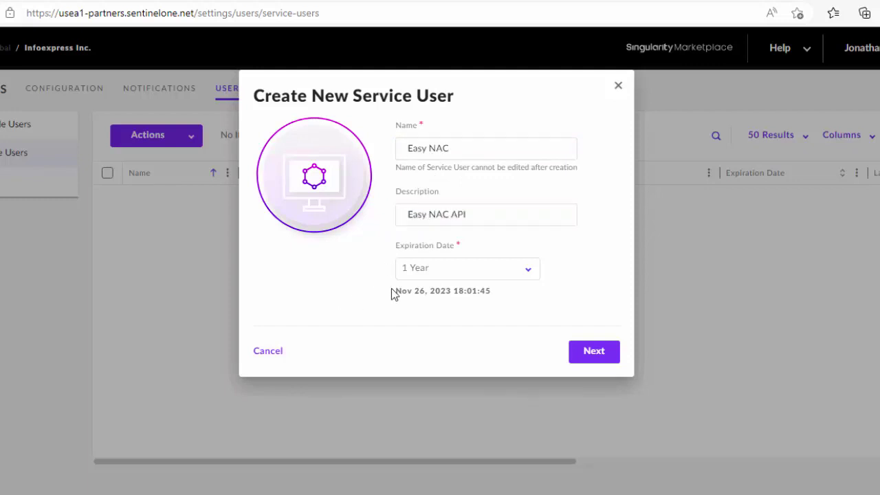
{"action": "left_click", "coordinate": [452, 268]}
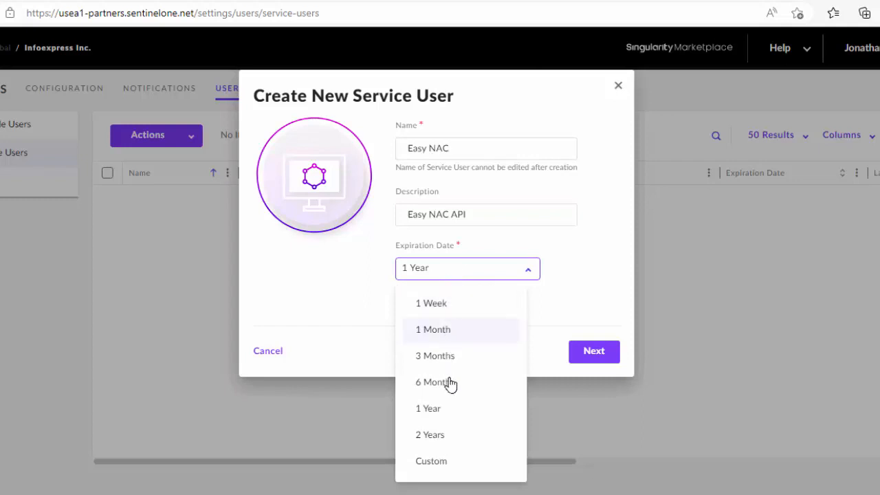
{"action": "left_click", "coordinate": [445, 437]}
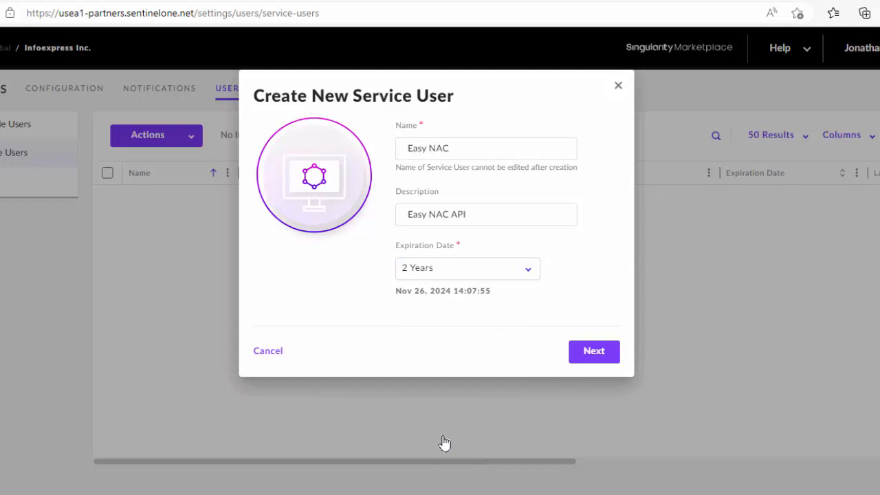
{"action": "left_click", "coordinate": [607, 355]}
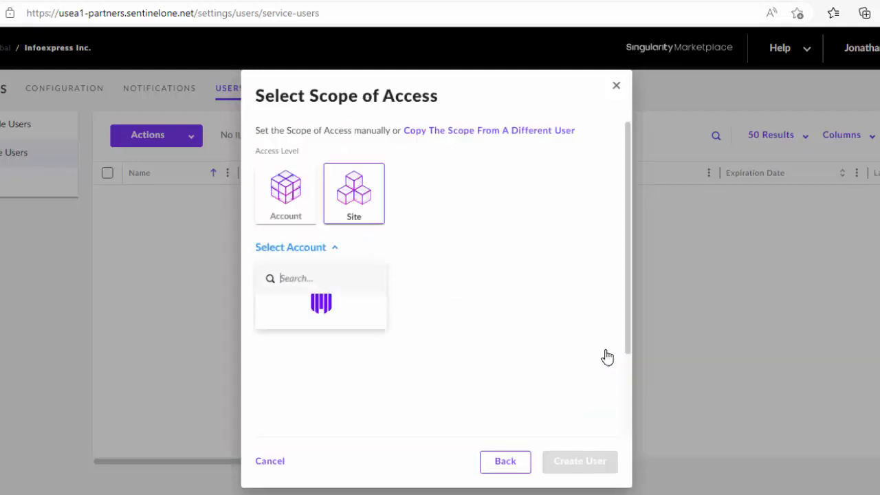
Grant account-level access to Infoexpress Inc. and create the user, revealing its API token.
{"action": "left_click", "coordinate": [285, 198]}
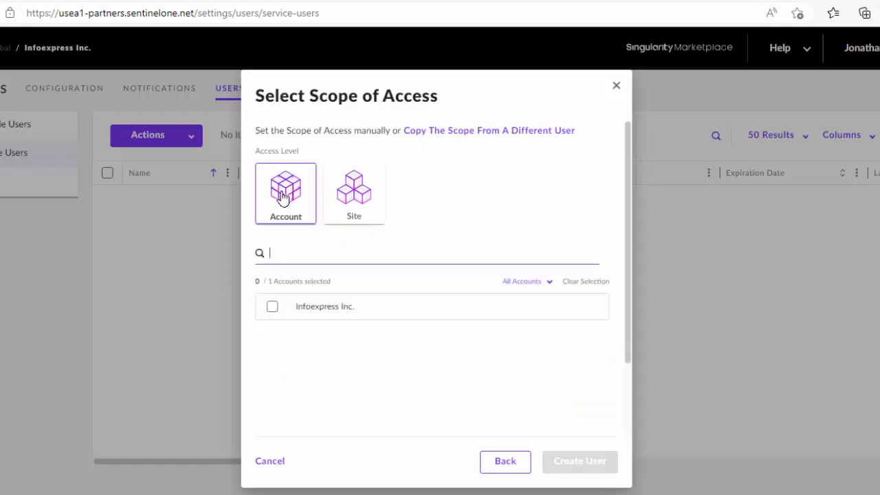
{"action": "left_click", "coordinate": [272, 307]}
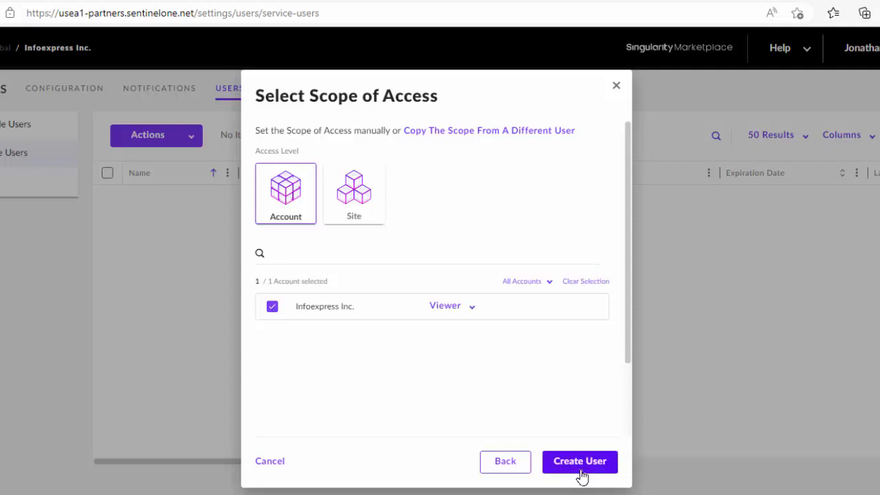
{"action": "left_click", "coordinate": [579, 460]}
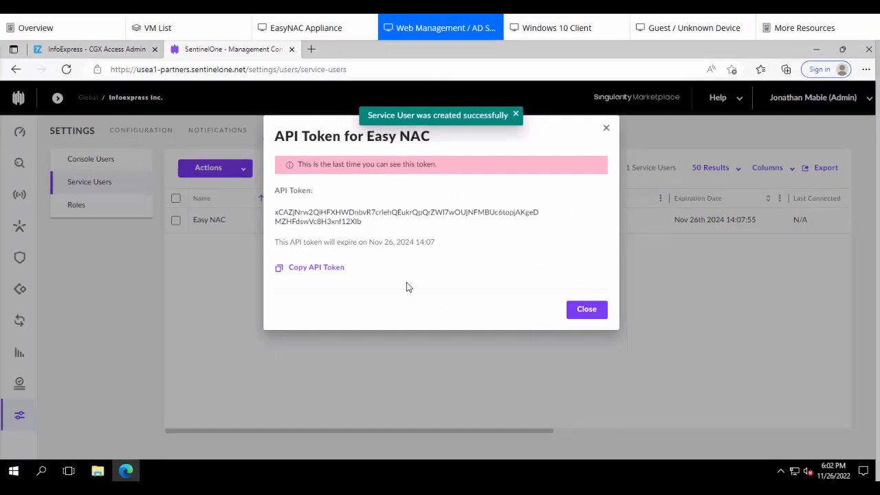
Copy the Easy NAC API token to the clipboard.
{"action": "left_click", "coordinate": [316, 270]}
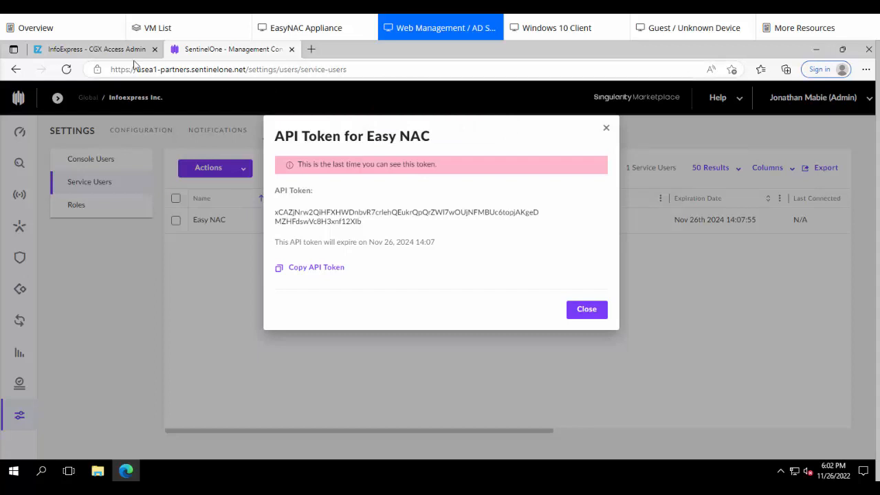
Enable the SentinelOne integration under Configuration > Integration in CGX Access.
{"action": "left_click", "coordinate": [94, 51]}
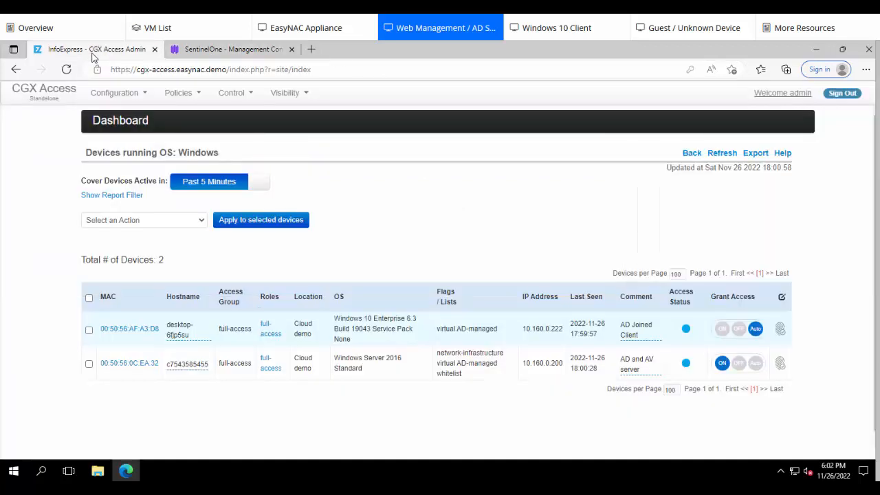
{"action": "left_click", "coordinate": [114, 92]}
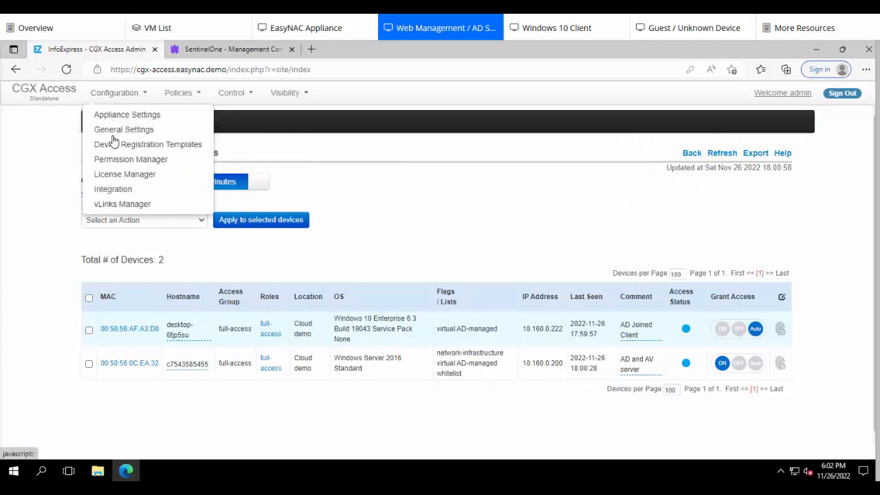
{"action": "left_click", "coordinate": [113, 189]}
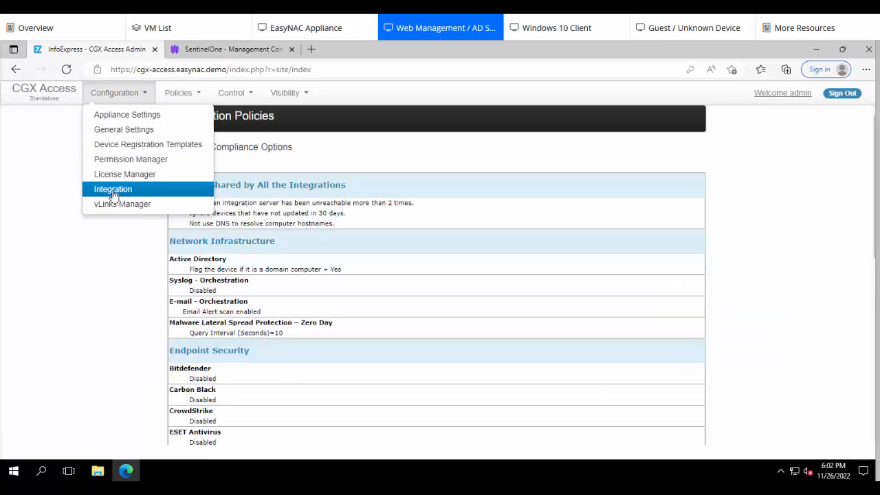
{"action": "scroll", "coordinate": [321, 242], "scroll_direction": "down", "scroll_amount": 5}
{"action": "scroll", "coordinate": [322, 242], "scroll_direction": "down", "scroll_amount": 3}
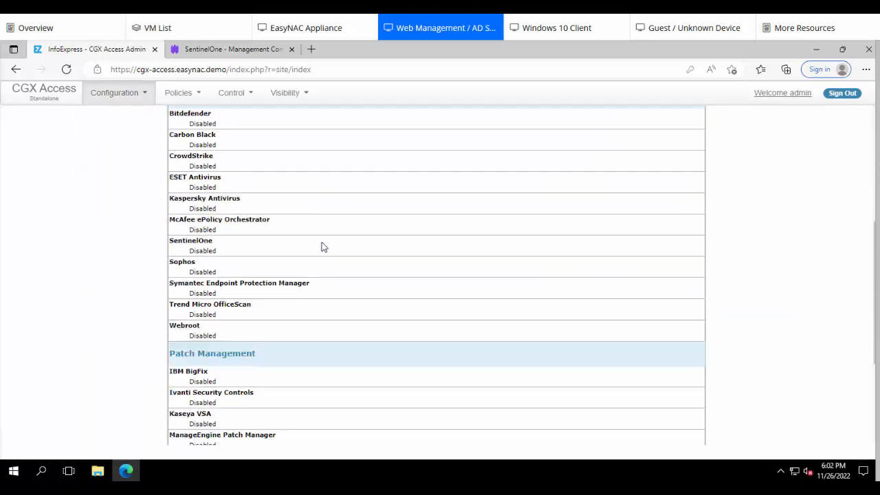
{"action": "left_click", "coordinate": [195, 246]}
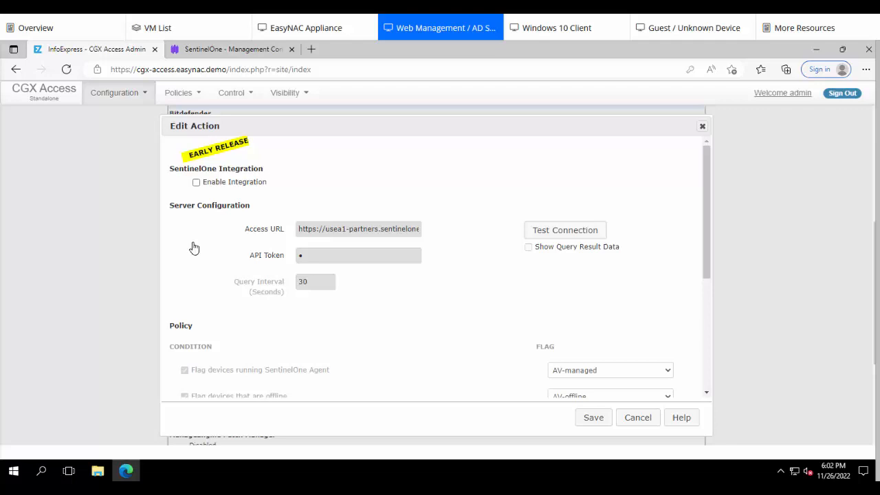
{"action": "left_click", "coordinate": [196, 182]}
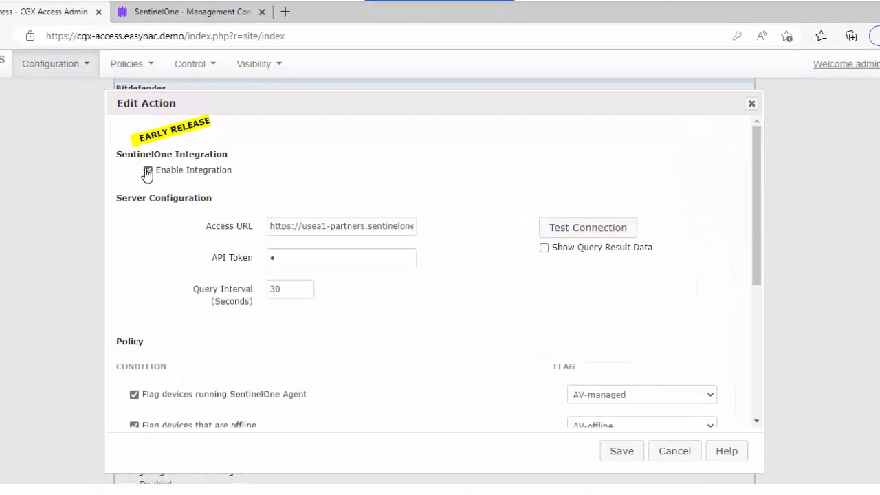
Paste the API token, verify the connection succeeds, and save the integration settings.
{"action": "left_click", "coordinate": [300, 258]}
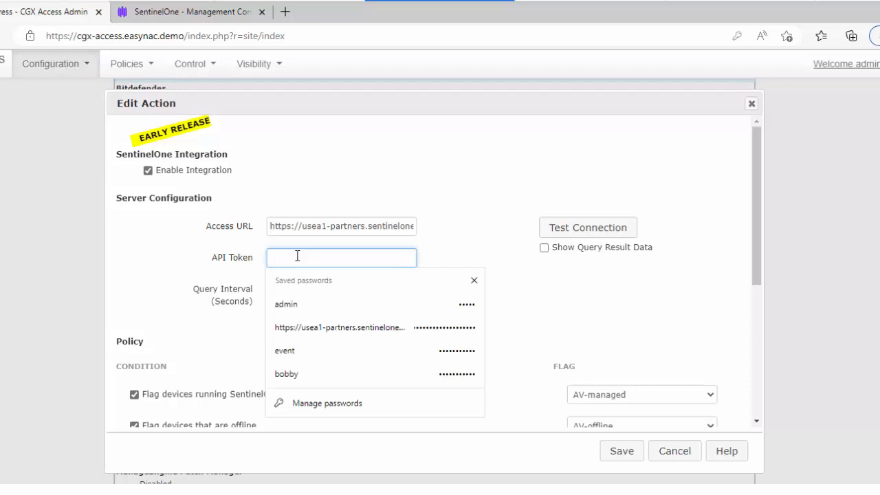
{"action": "right_click", "coordinate": [297, 257]}
{"action": "left_click", "coordinate": [337, 299]}
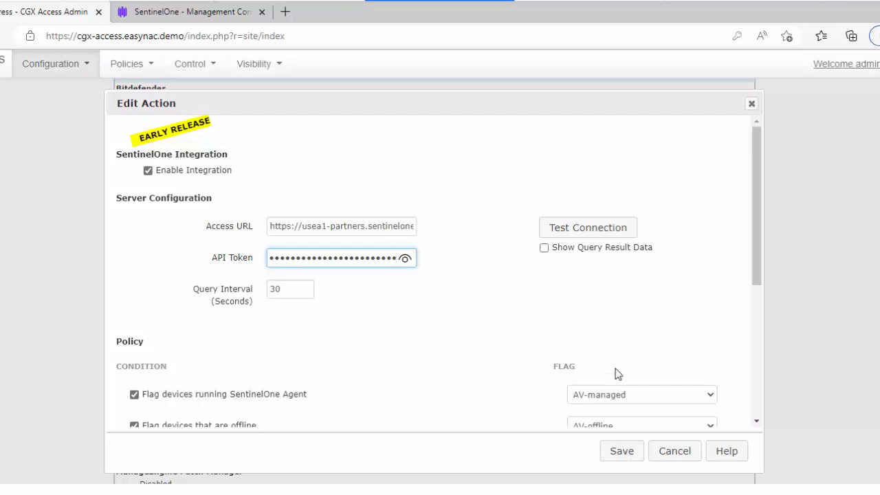
{"action": "left_click", "coordinate": [566, 233]}
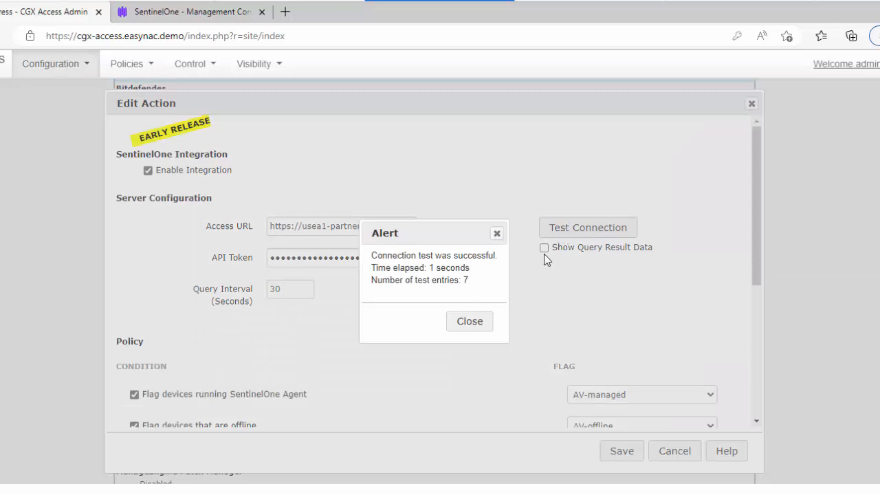
{"action": "left_click", "coordinate": [469, 321]}
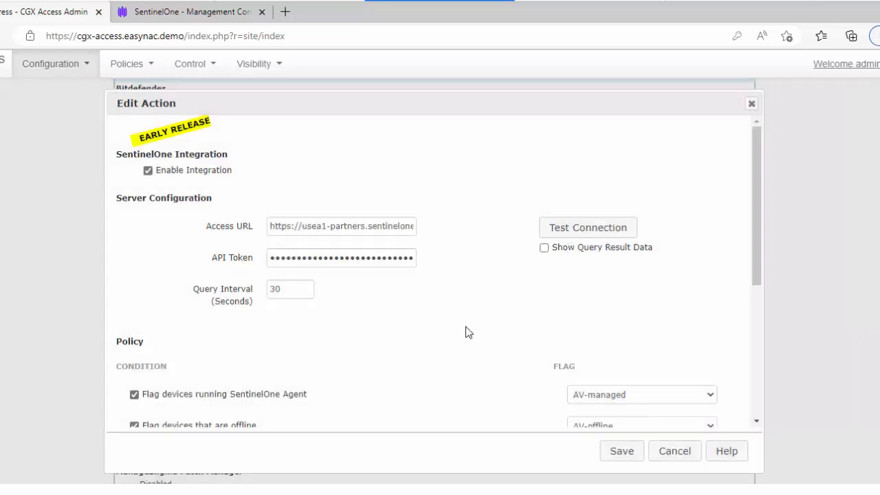
{"action": "left_click", "coordinate": [622, 451]}
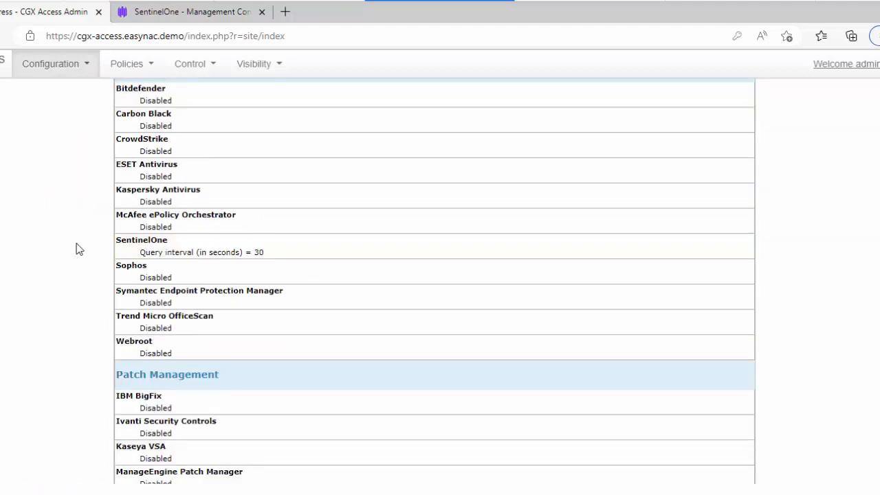
{"action": "left_click", "coordinate": [127, 248]}
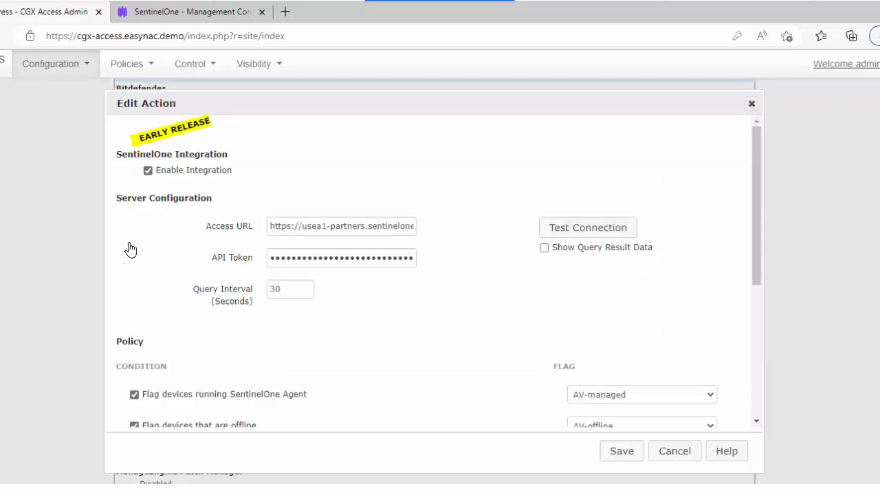
{"action": "scroll", "coordinate": [464, 213], "scroll_direction": "down", "scroll_amount": 1}
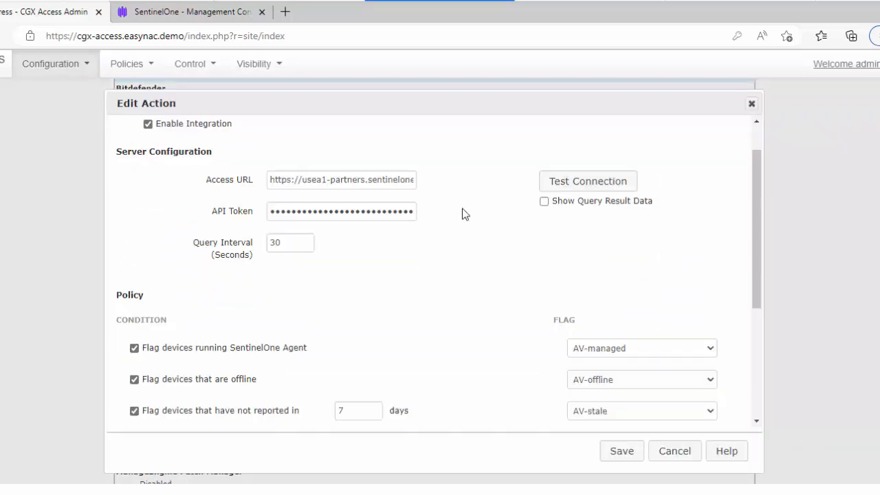
{"action": "scroll", "coordinate": [465, 213], "scroll_direction": "down", "scroll_amount": 2}
{"action": "scroll", "coordinate": [464, 213], "scroll_direction": "down", "scroll_amount": 2}
{"action": "scroll", "coordinate": [465, 213], "scroll_direction": "down", "scroll_amount": 1}
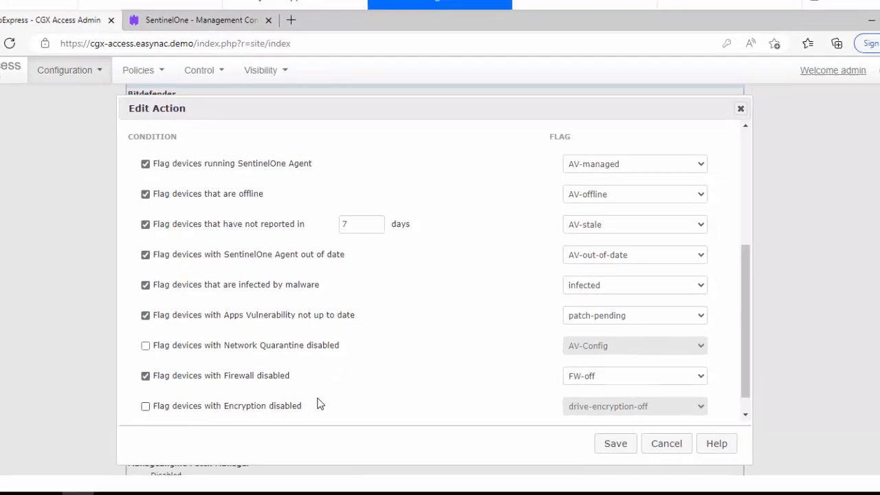
Leave the integration settings and list the Windows devices from the dashboard.
{"action": "left_click", "coordinate": [661, 439]}
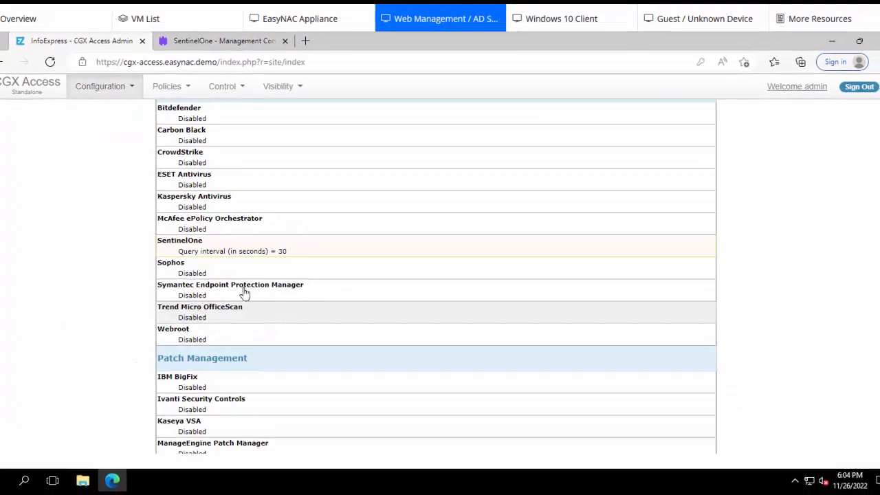
{"action": "left_click", "coordinate": [41, 100]}
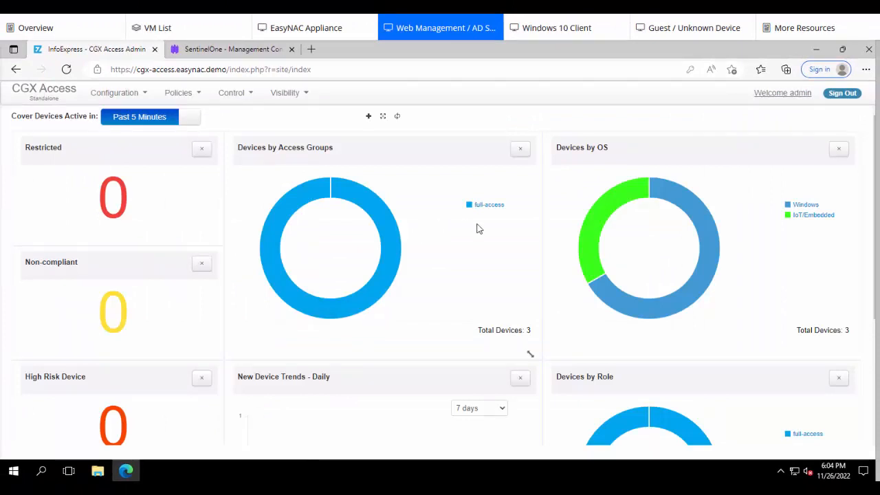
{"action": "mouse_move", "coordinate": [804, 204]}
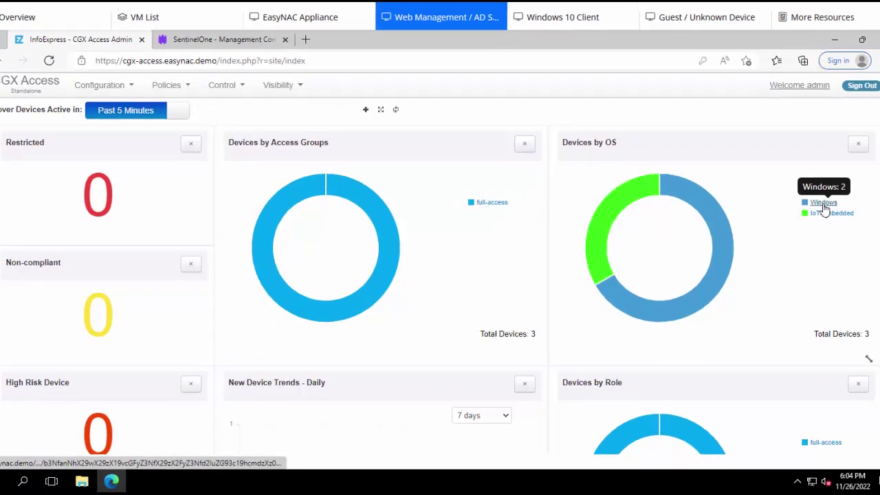
{"action": "left_click", "coordinate": [824, 202]}
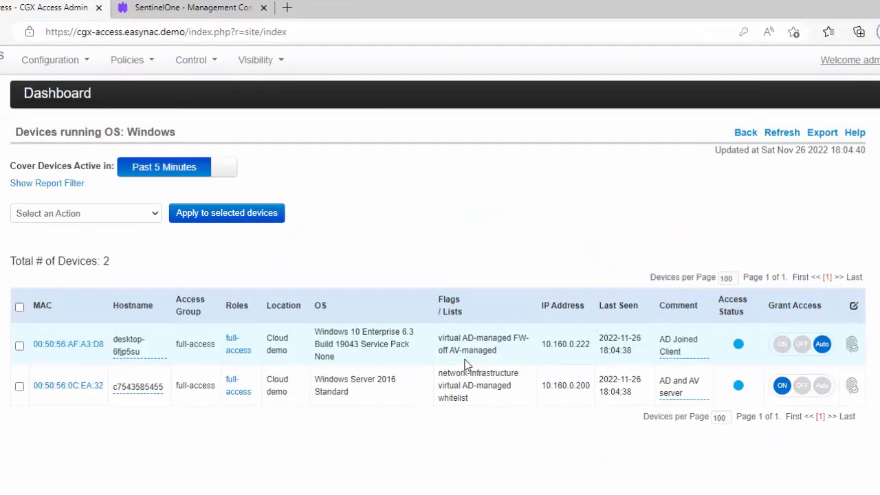
Highlight the new AV-managed flag on the desktop client's flag list.
{"action": "left_click_drag", "start_coordinate": [481, 318], "coordinate": [553, 352]}
{"action": "left_click_drag", "start_coordinate": [464, 359], "coordinate": [495, 319]}
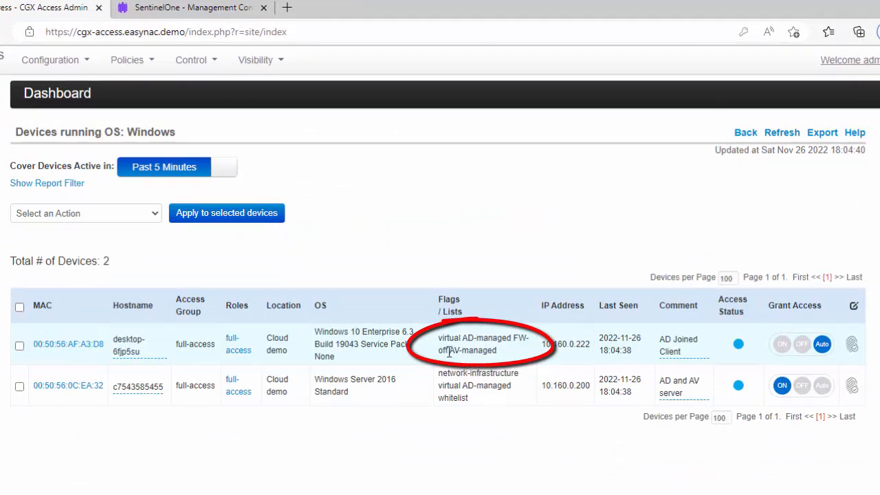
{"action": "left_click_drag", "start_coordinate": [454, 350], "coordinate": [497, 350]}
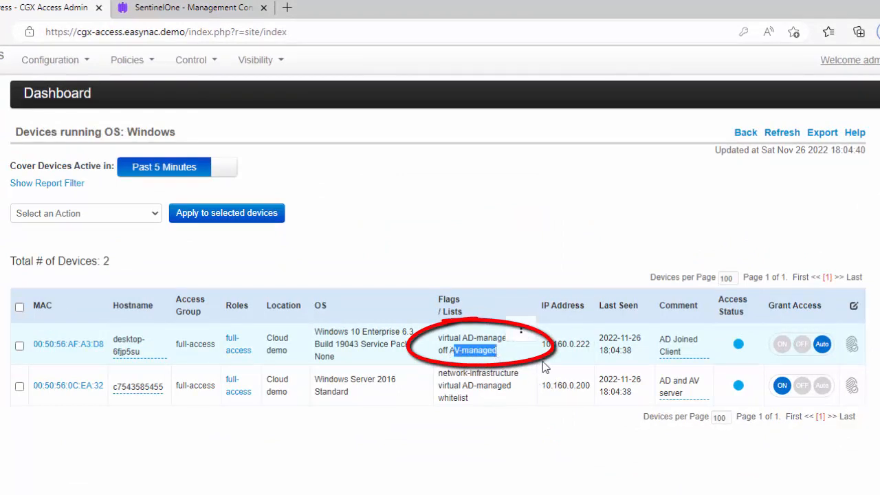
{"action": "left_click", "coordinate": [533, 403]}
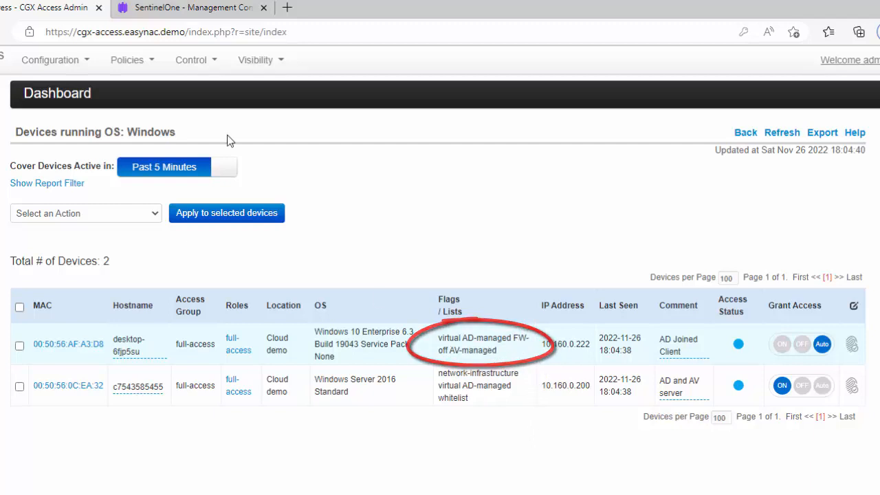
Make the full-access classification rule require AV-managed as well as AD-managed.
{"action": "left_click", "coordinate": [127, 59]}
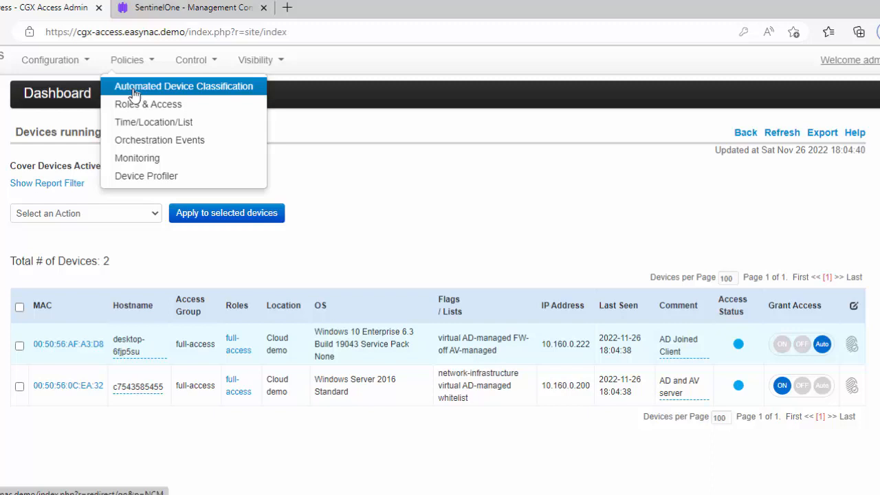
{"action": "left_click", "coordinate": [136, 89]}
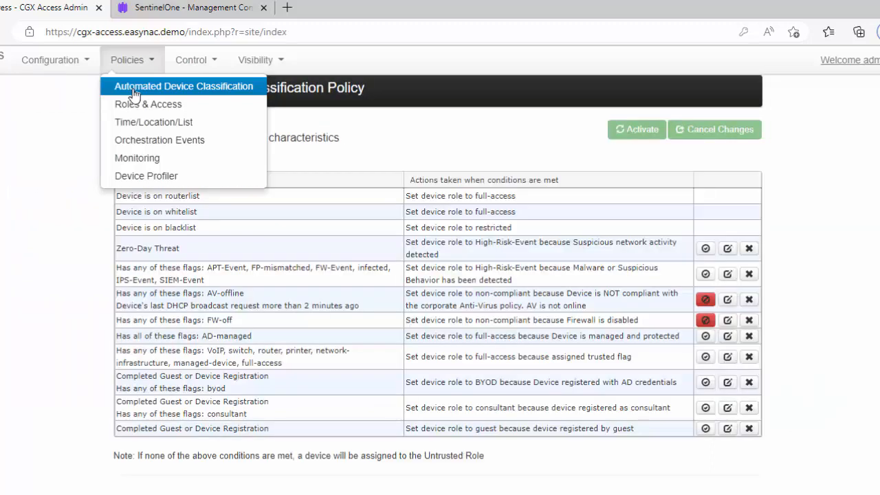
{"action": "left_click", "coordinate": [234, 336]}
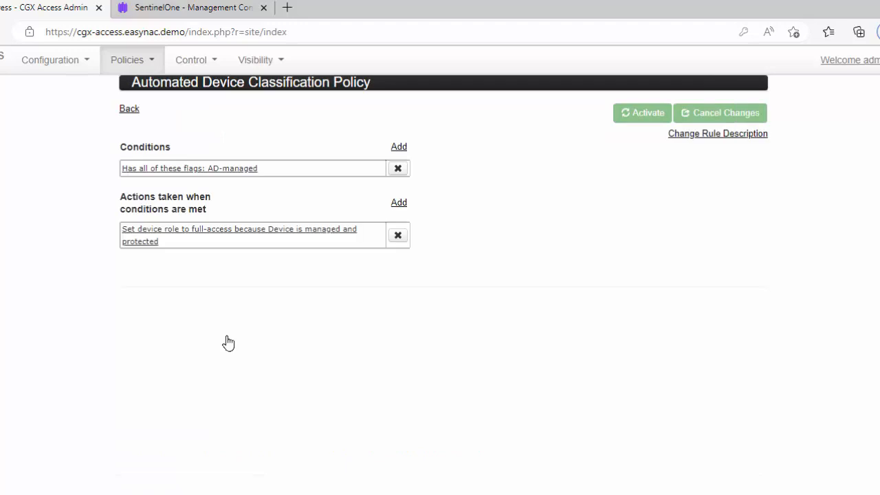
{"action": "left_click", "coordinate": [200, 173]}
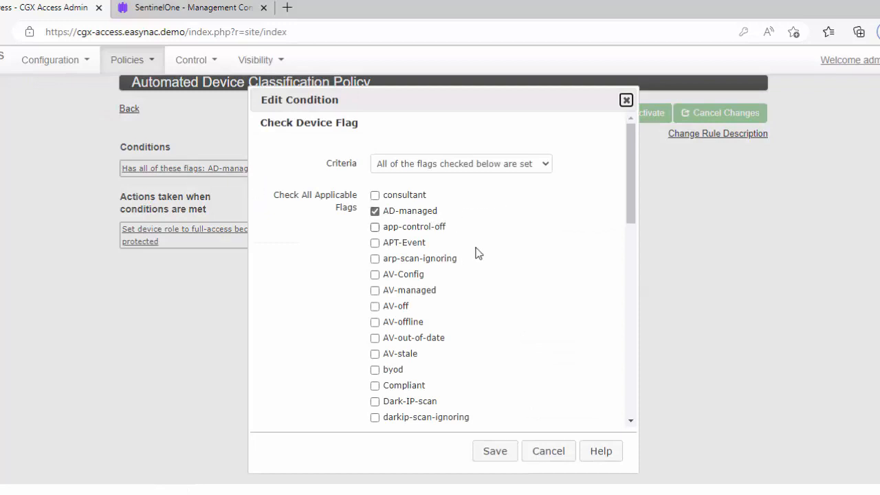
{"action": "left_click", "coordinate": [375, 290]}
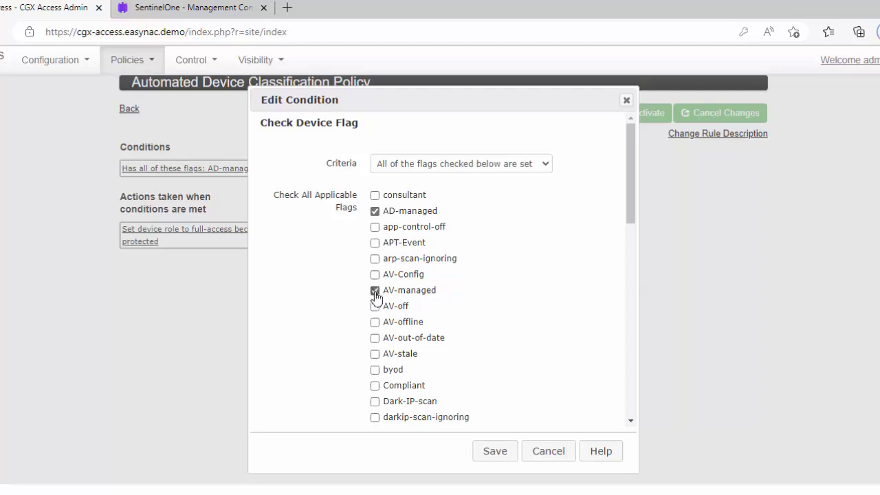
{"action": "left_click", "coordinate": [495, 451]}
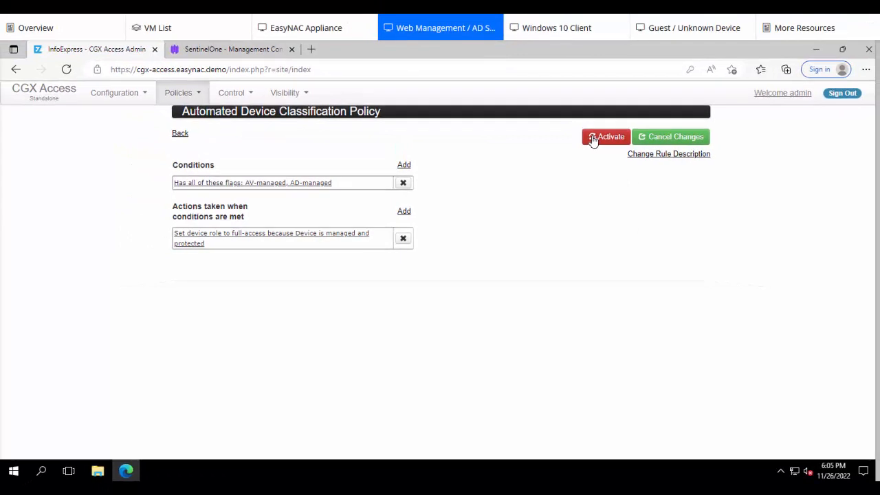
Activate the updated classification policy and dismiss the result.
{"action": "left_click", "coordinate": [592, 139]}
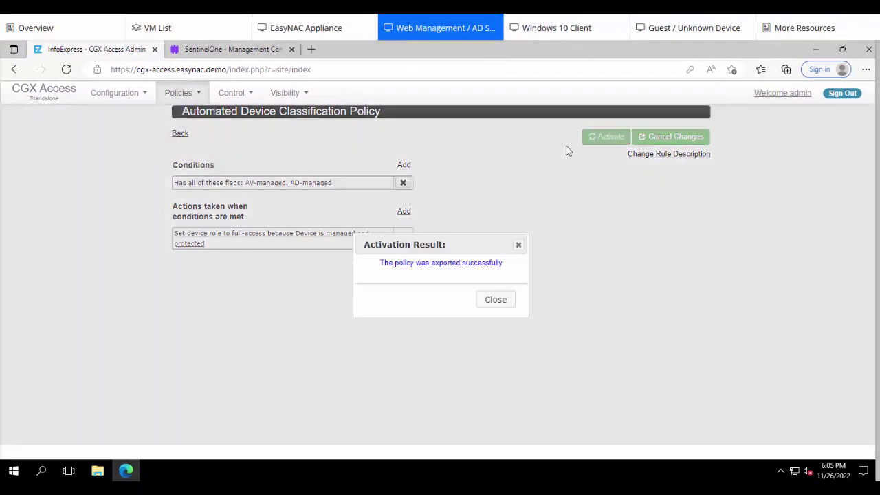
{"action": "left_click", "coordinate": [496, 299]}
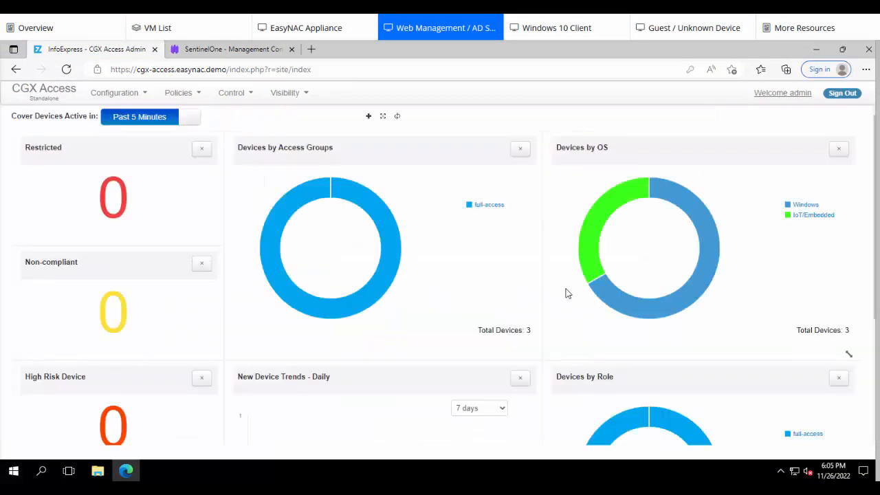
Check the Windows 10 client's evaluation results show full access via AV-managed and AD-managed.
{"action": "left_click", "coordinate": [801, 205]}
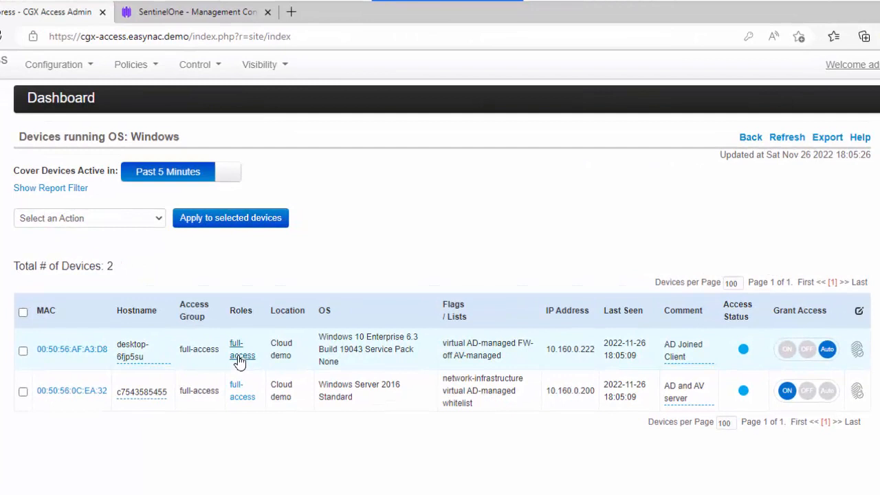
{"action": "left_click", "coordinate": [239, 357]}
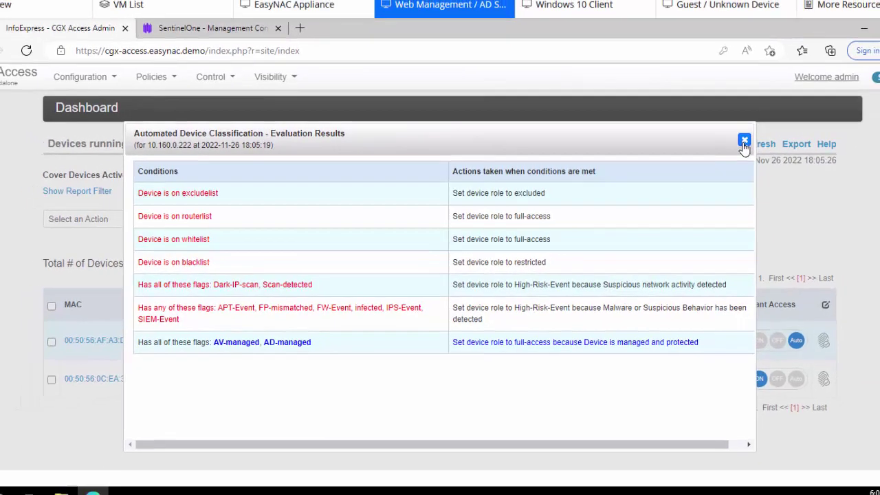
{"action": "left_click", "coordinate": [744, 141]}
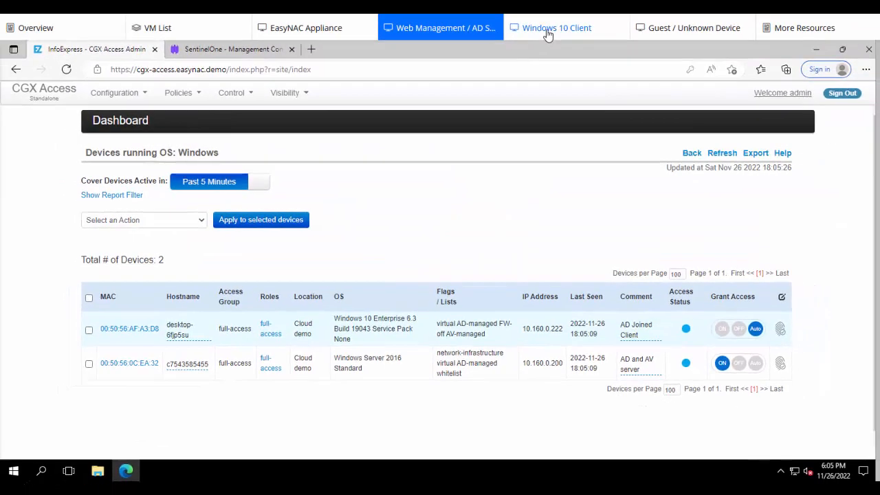
{"action": "left_click", "coordinate": [548, 28]}
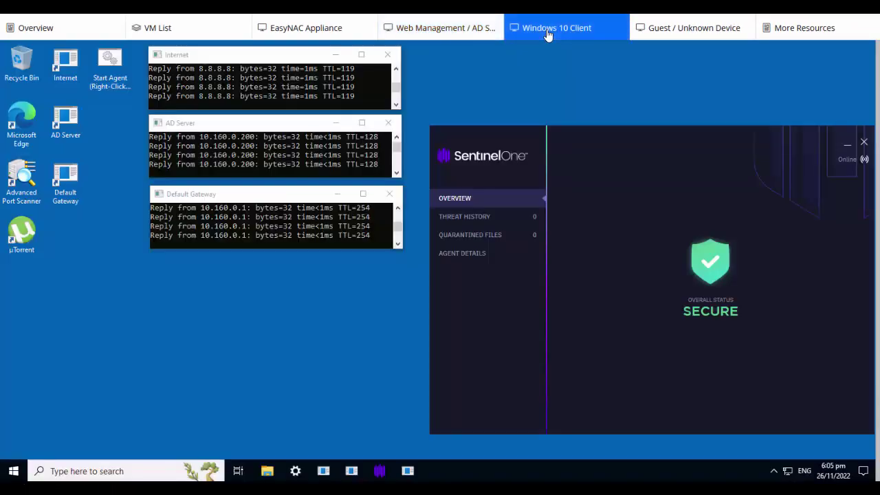
{"action": "left_click", "coordinate": [438, 28]}
Enable the AV-offline and FW-off non-compliance rules in Automated Device Classification.
{"action": "left_click", "coordinate": [178, 93]}
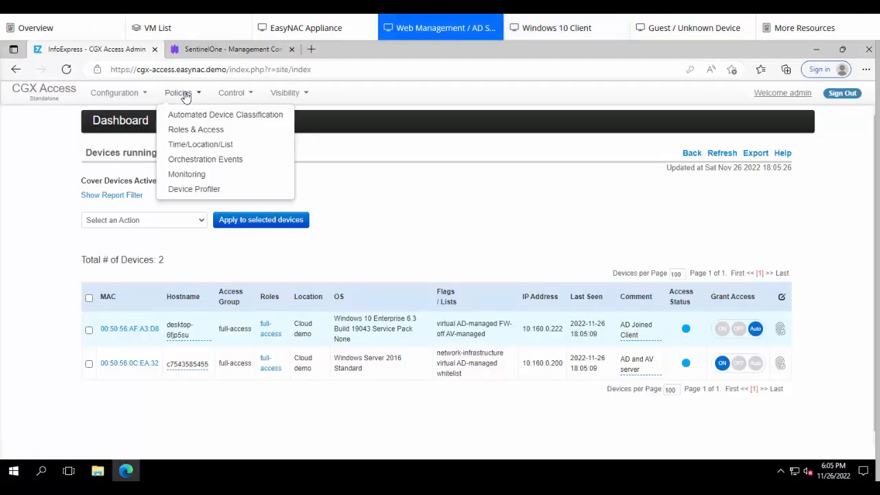
{"action": "left_click", "coordinate": [184, 117]}
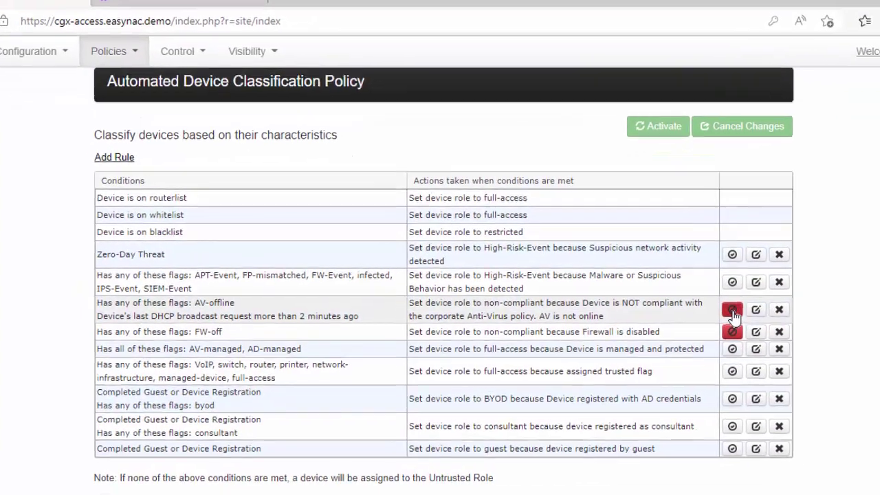
{"action": "left_click", "coordinate": [659, 292]}
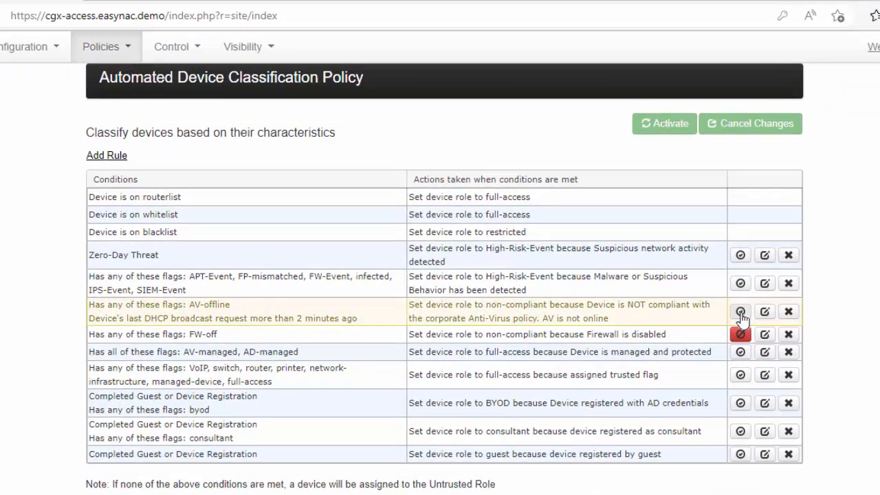
{"action": "left_click", "coordinate": [740, 335]}
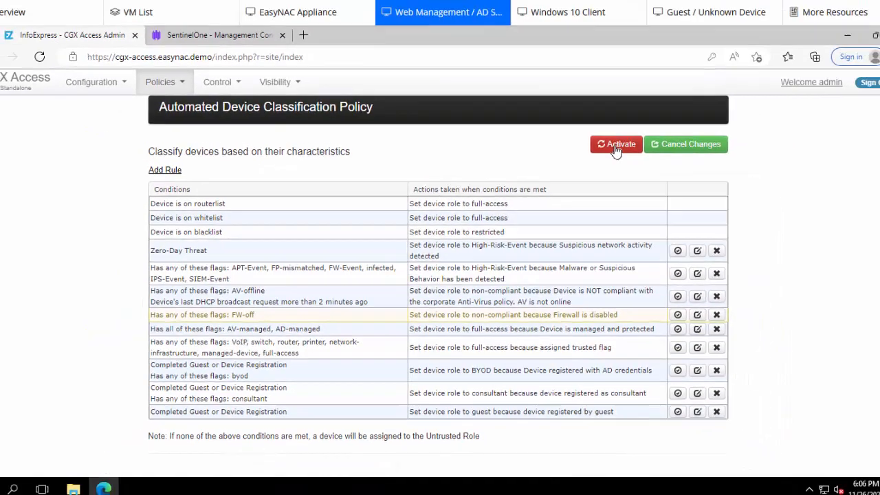
Activate the policy and return to the dashboard showing one non-compliant device.
{"action": "left_click", "coordinate": [601, 150]}
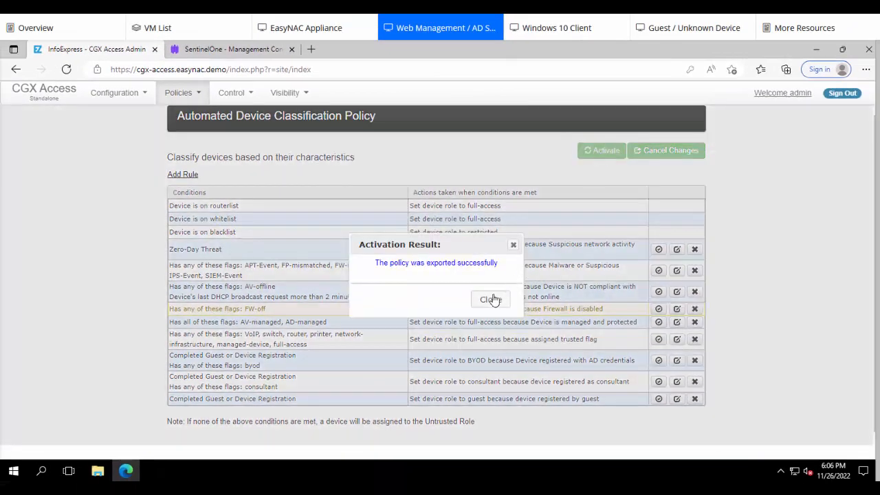
{"action": "left_click", "coordinate": [490, 299]}
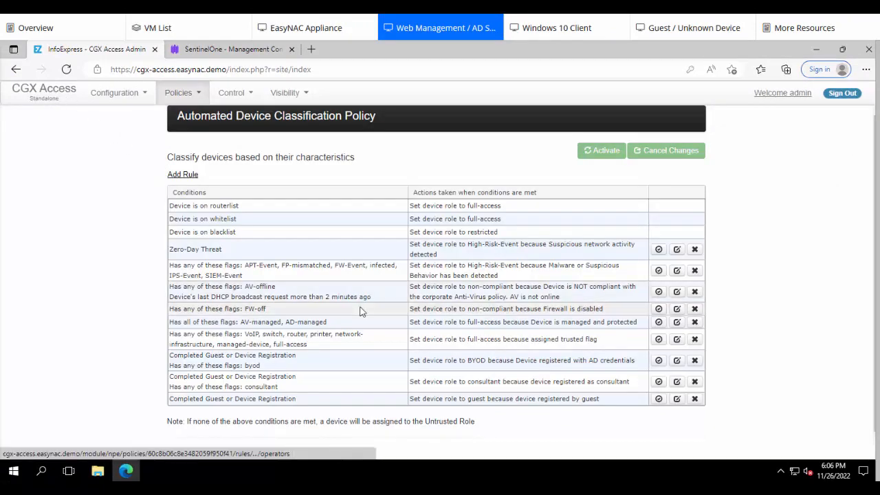
{"action": "left_click", "coordinate": [42, 92]}
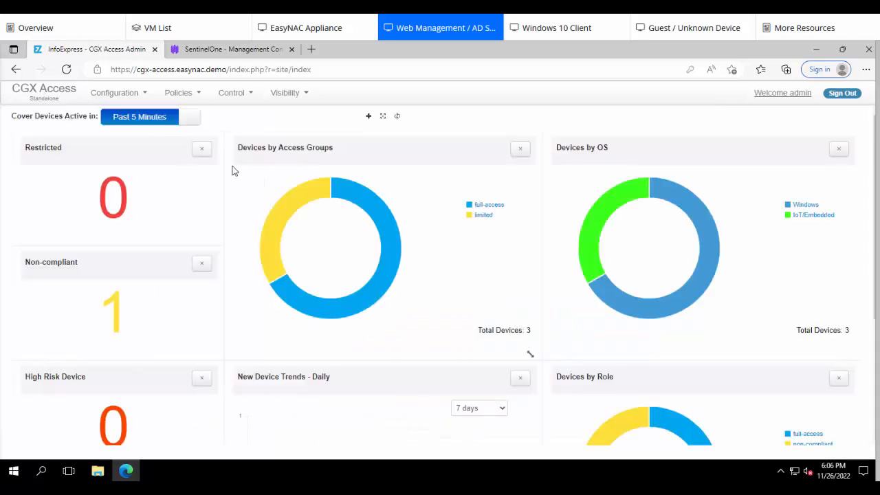
{"action": "mouse_move", "coordinate": [289, 206]}
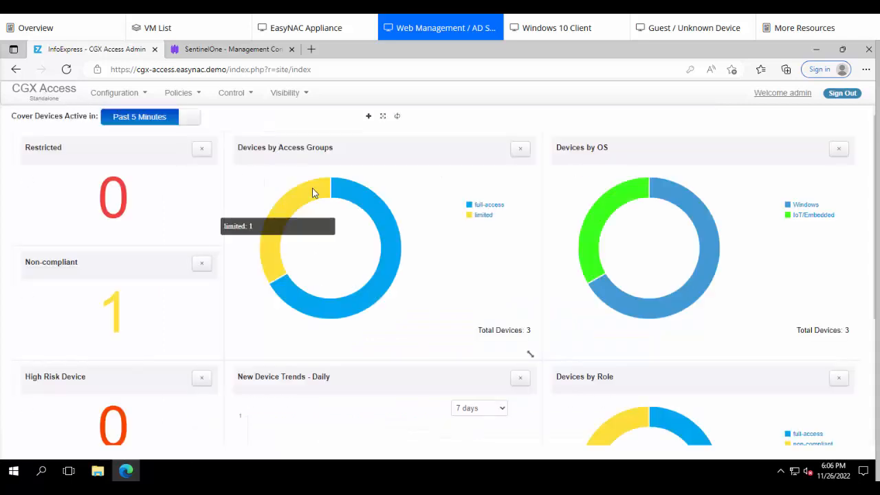
Review the client's non-compliant classification caused by FW-off, then switch to the client desktop.
{"action": "left_click", "coordinate": [115, 320]}
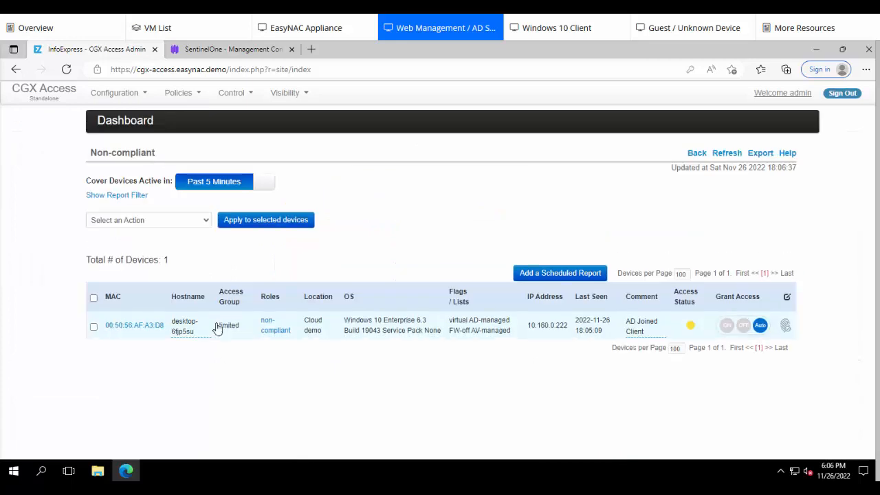
{"action": "left_click", "coordinate": [274, 331]}
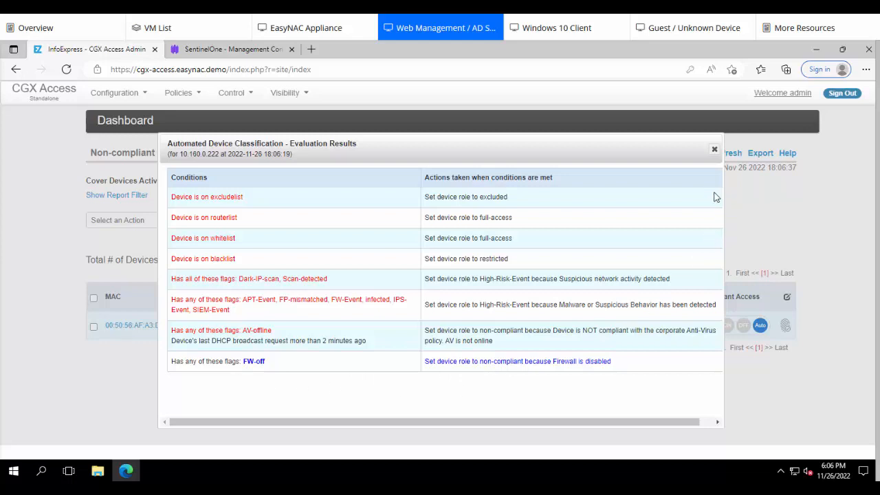
{"action": "left_click", "coordinate": [715, 153]}
{"action": "left_click", "coordinate": [556, 28]}
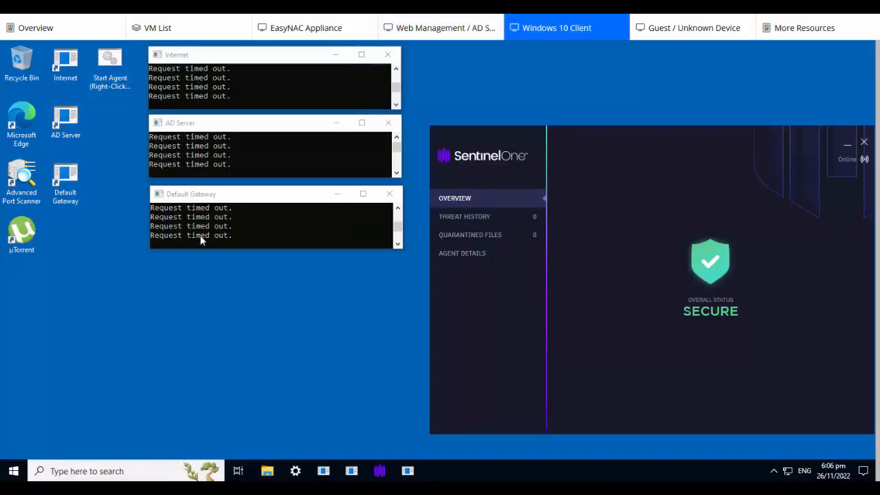
View the limited-access firewall notice in Edge, then the SentinelOne agent details with Firewall Control off.
{"action": "double_click", "coordinate": [28, 128]}
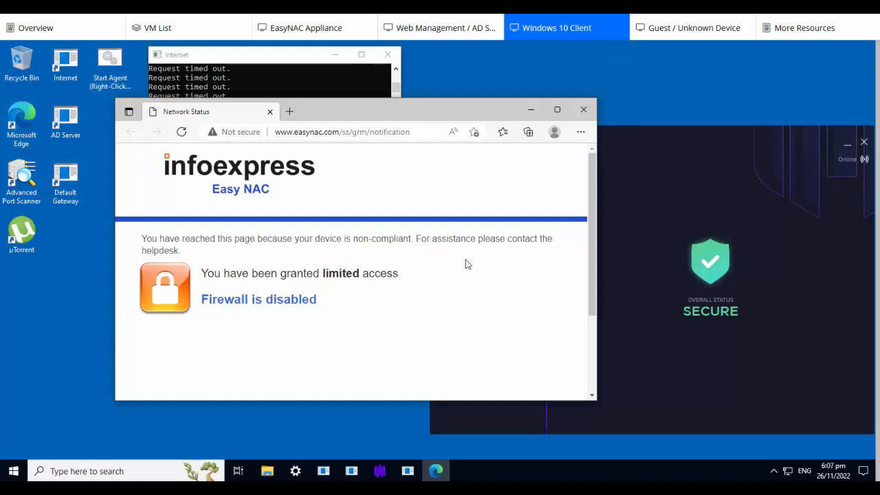
{"action": "left_click", "coordinate": [583, 110]}
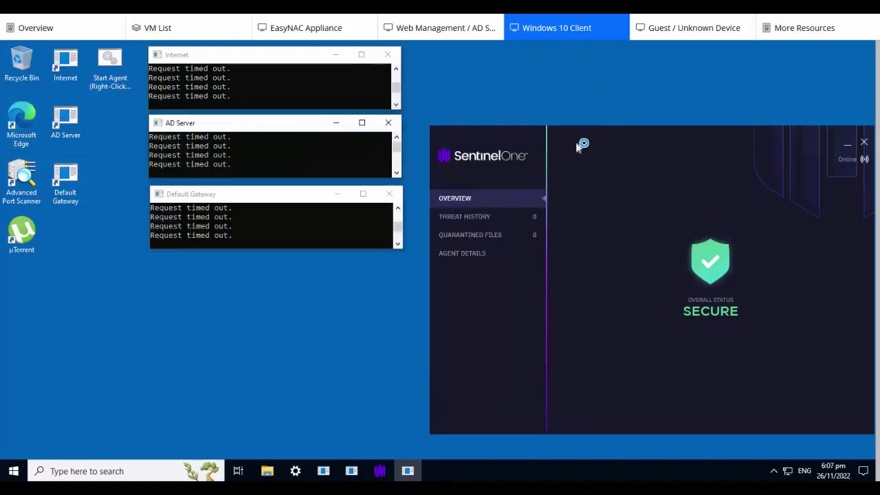
{"action": "left_click", "coordinate": [480, 256]}
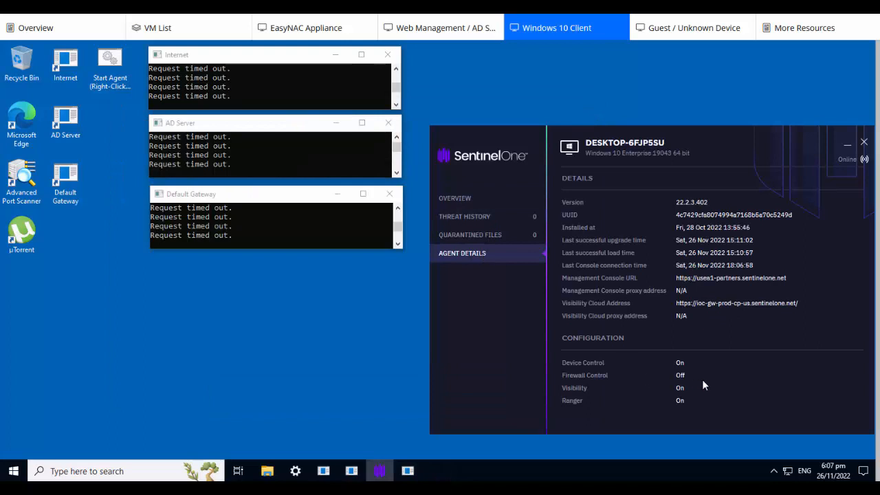